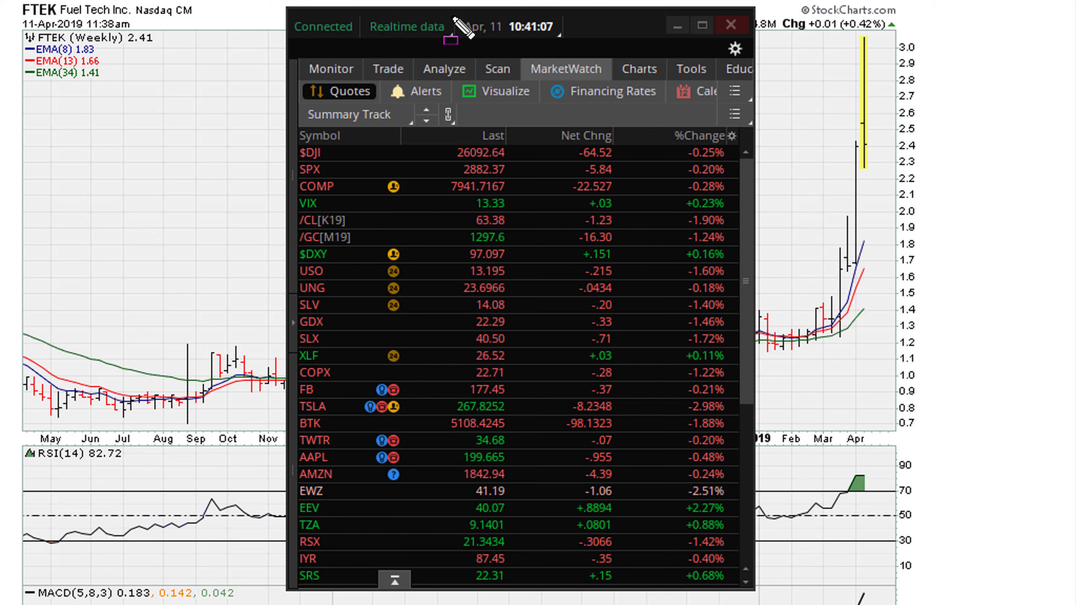
# Step: Outline the timestamp and close the thinkorswim MarketWatch window to reveal the weekly FTEK chart
pyautogui.moveTo(455, 12)
pyautogui.mouseDown()
pyautogui.moveTo(487, 34)
pyautogui.moveTo(572, 41)
pyautogui.mouseUp()
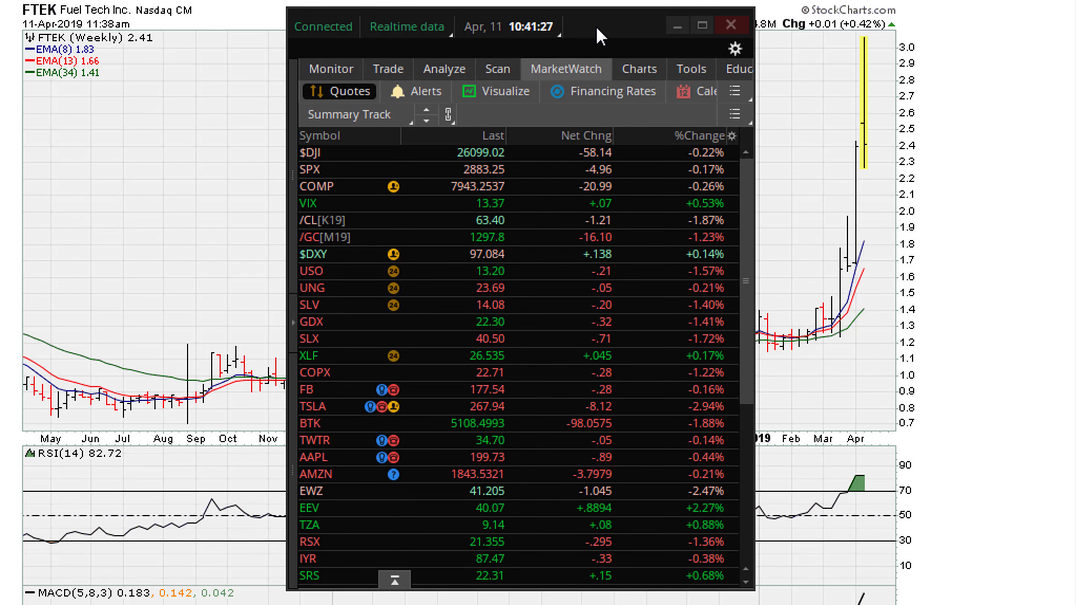
pyautogui.click(677, 26)
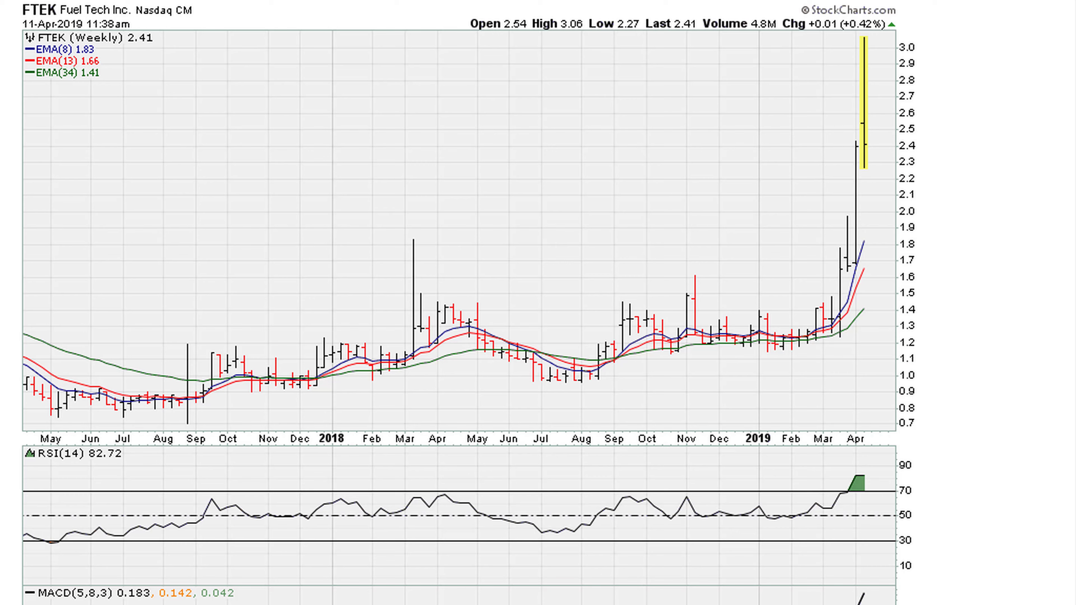
# Step: Box the latest weekly bar top and handwrite the 3.06 high label beside it
pyautogui.moveTo(855, 34); pyautogui.dragTo(876, 45)
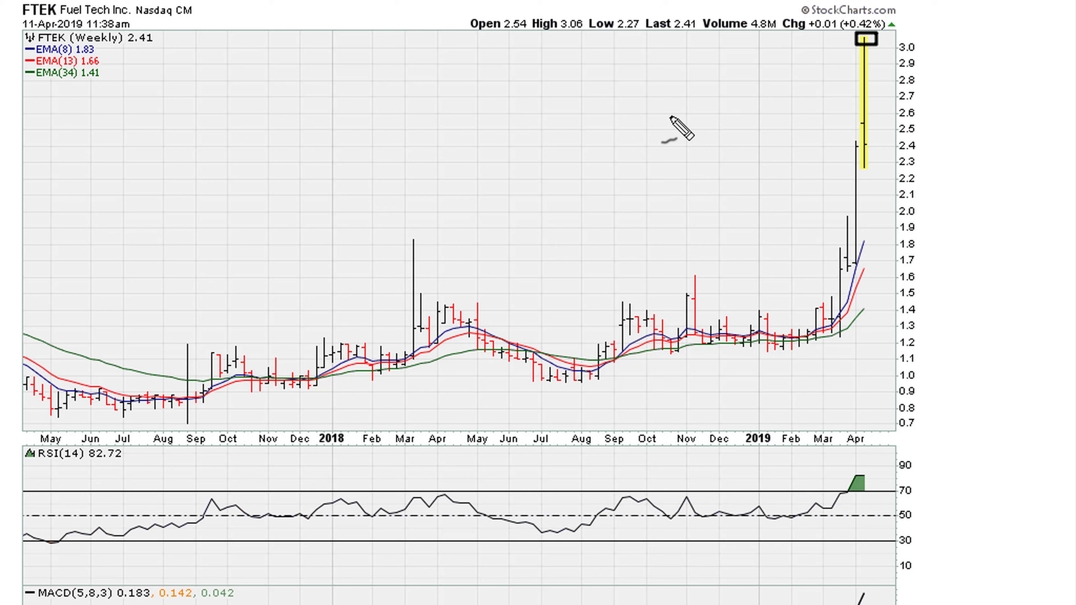
pyautogui.moveTo(686, 48)
pyautogui.mouseDown()
pyautogui.moveTo(705, 76)
pyautogui.moveTo(698, 99)
pyautogui.mouseUp()
pyautogui.moveTo(732, 50)
pyautogui.mouseDown()
pyautogui.moveTo(743, 78)
pyautogui.moveTo(749, 50)
pyautogui.moveTo(767, 74)
pyautogui.moveTo(763, 63)
pyautogui.mouseUp()
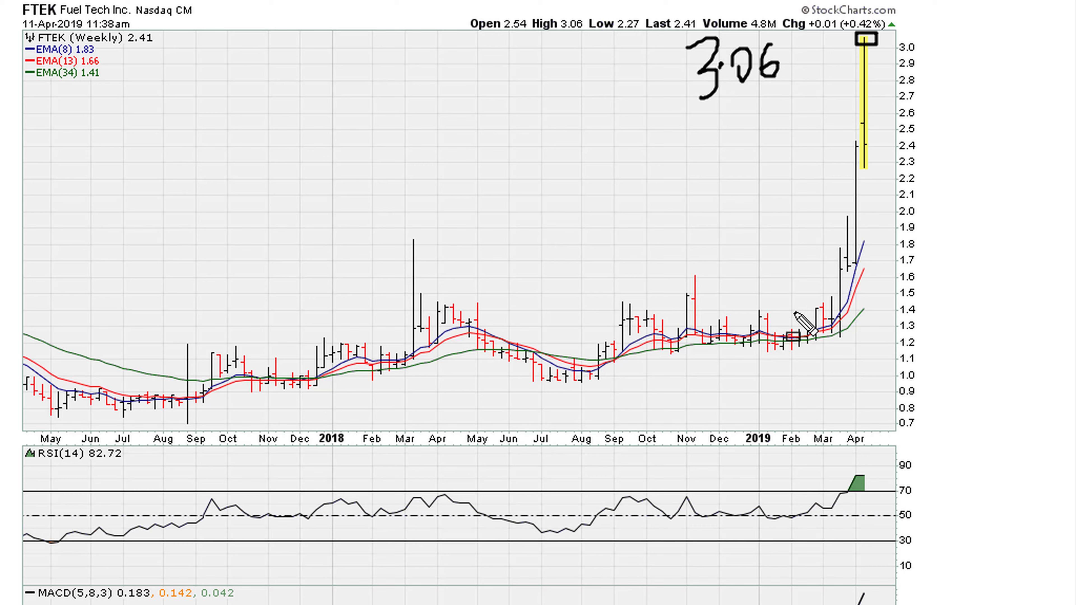
# Step: Box the March bar top, mark 1.4 by April, and box the November high near 1.5
pyautogui.moveTo(812, 305); pyautogui.dragTo(826, 314)
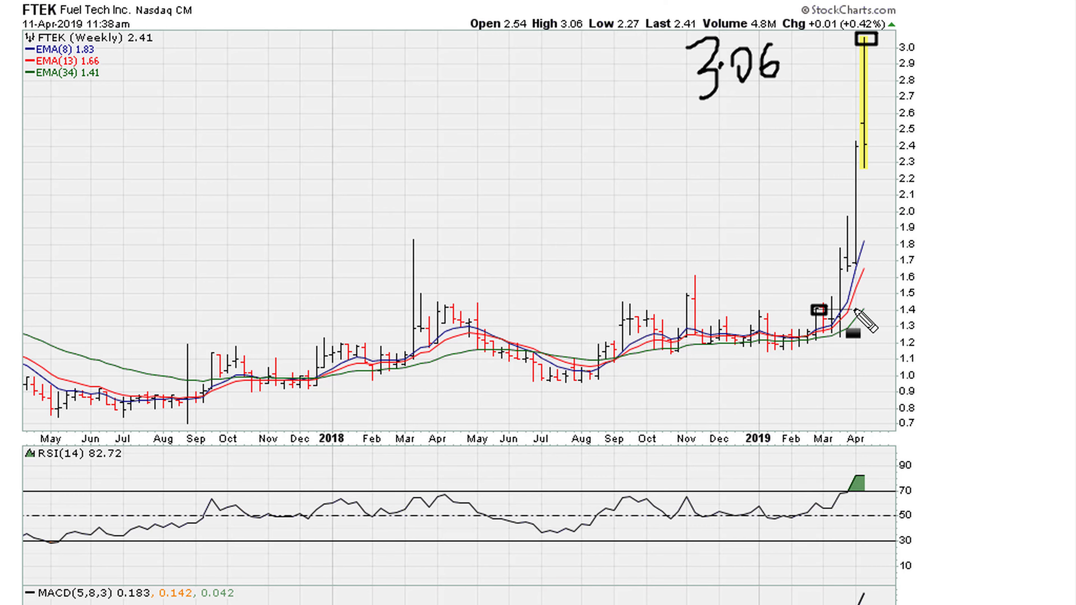
pyautogui.moveTo(863, 308)
pyautogui.mouseDown()
pyautogui.moveTo(828, 308)
pyautogui.moveTo(871, 297)
pyautogui.moveTo(850, 302)
pyautogui.mouseUp()
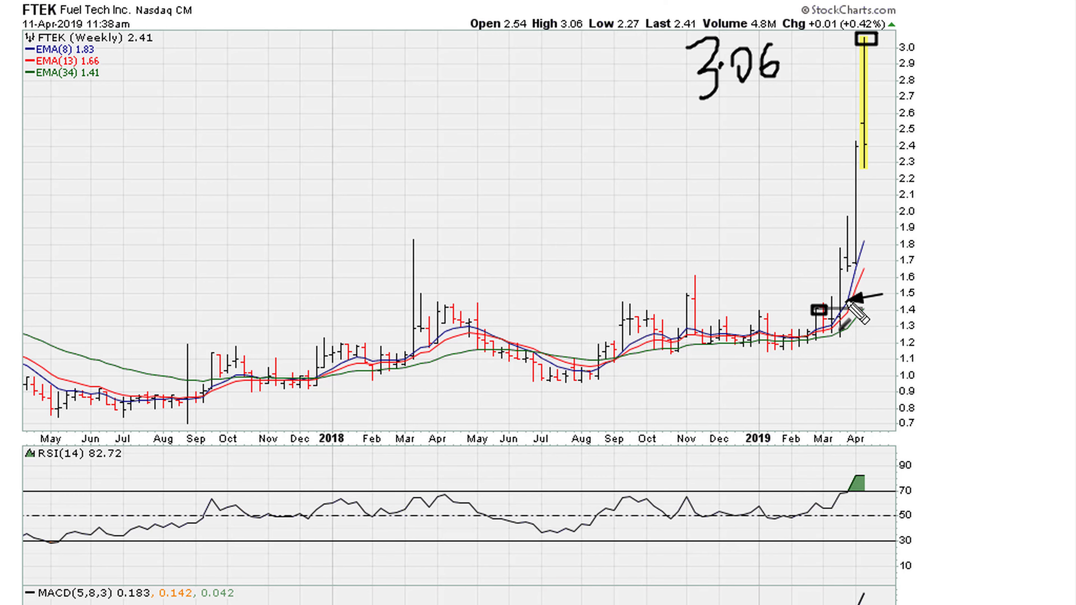
pyautogui.moveTo(682, 287)
pyautogui.mouseDown()
pyautogui.moveTo(695, 299)
pyautogui.moveTo(849, 293)
pyautogui.moveTo(838, 285)
pyautogui.mouseUp()
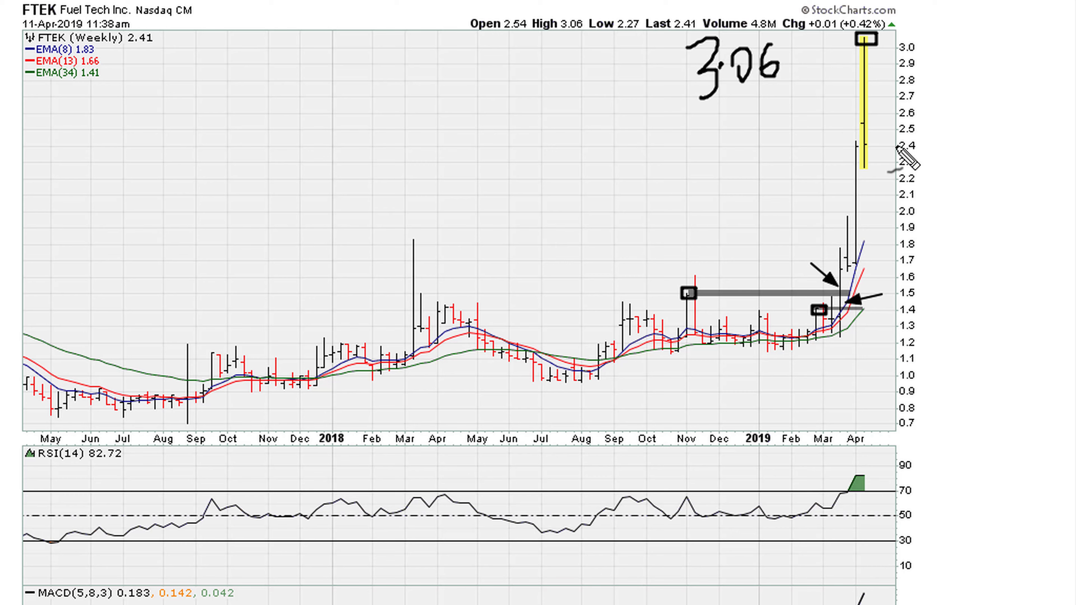
# Step: Write the 2.4 low label with a drop arrow down from the 3.06 box
pyautogui.moveTo(931, 146)
pyautogui.mouseDown()
pyautogui.moveTo(945, 171)
pyautogui.moveTo(984, 162)
pyautogui.moveTo(974, 191)
pyautogui.mouseUp()
pyautogui.click(951, 165)
pyautogui.moveTo(873, 40)
pyautogui.mouseDown()
pyautogui.moveTo(886, 165)
pyautogui.moveTo(902, 136)
pyautogui.mouseUp()
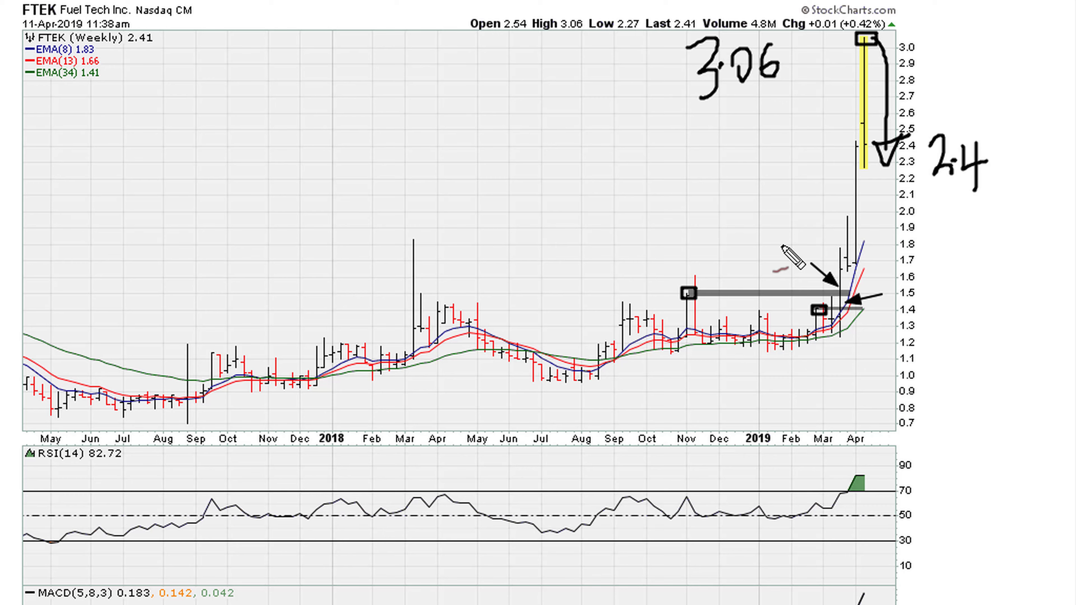
# Step: Label the drop 20% in red and add a green number below 2.4
pyautogui.moveTo(751, 183); pyautogui.dragTo(787, 207)
pyautogui.moveTo(802, 164)
pyautogui.mouseDown()
pyautogui.moveTo(824, 151)
pyautogui.moveTo(829, 202)
pyautogui.moveTo(839, 190)
pyautogui.mouseUp()
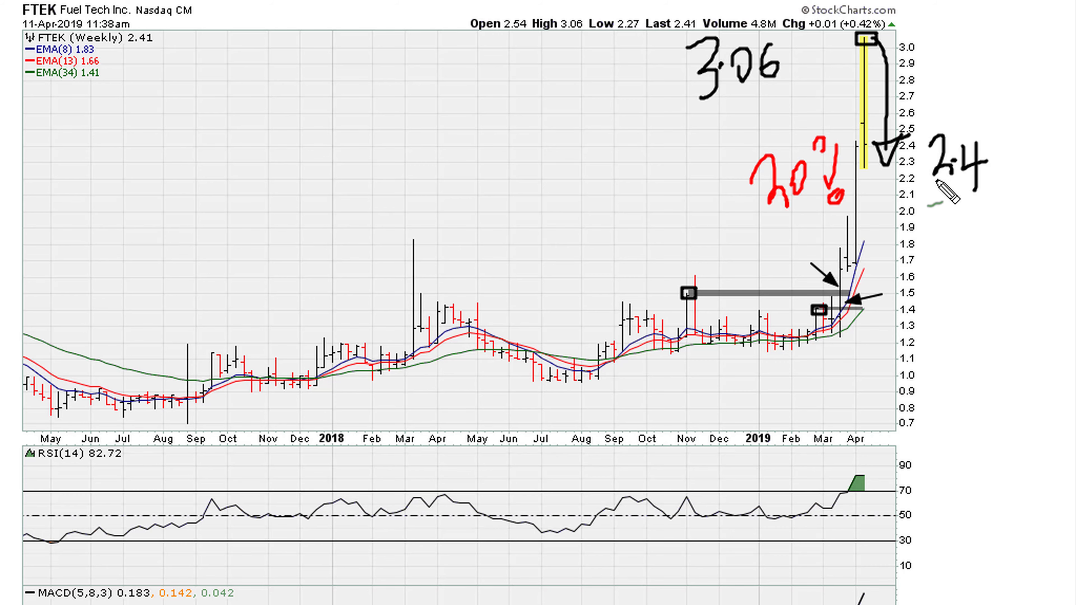
pyautogui.moveTo(926, 227)
pyautogui.mouseDown()
pyautogui.moveTo(950, 203)
pyautogui.moveTo(963, 250)
pyautogui.mouseUp()
pyautogui.moveTo(962, 210)
pyautogui.mouseDown()
pyautogui.moveTo(985, 202)
pyautogui.moveTo(973, 250)
pyautogui.mouseUp()
pyautogui.moveTo(993, 191)
pyautogui.mouseDown()
pyautogui.moveTo(1003, 264)
pyautogui.moveTo(1012, 248)
pyautogui.mouseUp()
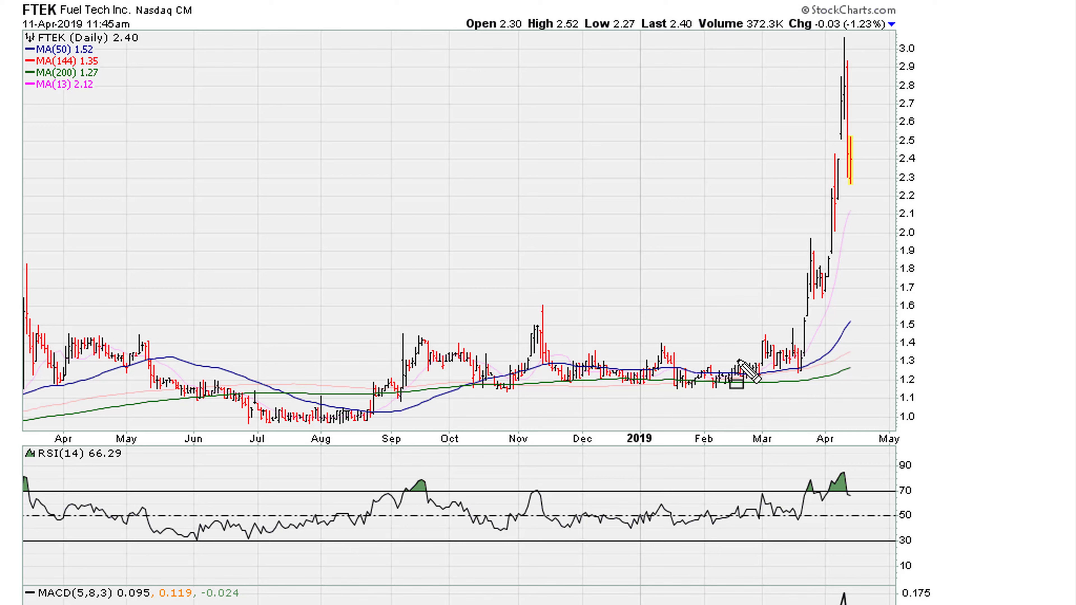
# Step: Circle the daily 3.0 high in green and red, then clear the drawings and switch to the monthly chart
pyautogui.moveTo(843, 35)
pyautogui.mouseDown()
pyautogui.moveTo(873, 161)
pyautogui.moveTo(873, 220)
pyautogui.moveTo(868, 196)
pyautogui.moveTo(890, 192)
pyautogui.moveTo(884, 203)
pyautogui.moveTo(856, 198)
pyautogui.moveTo(867, 223)
pyautogui.mouseUp()
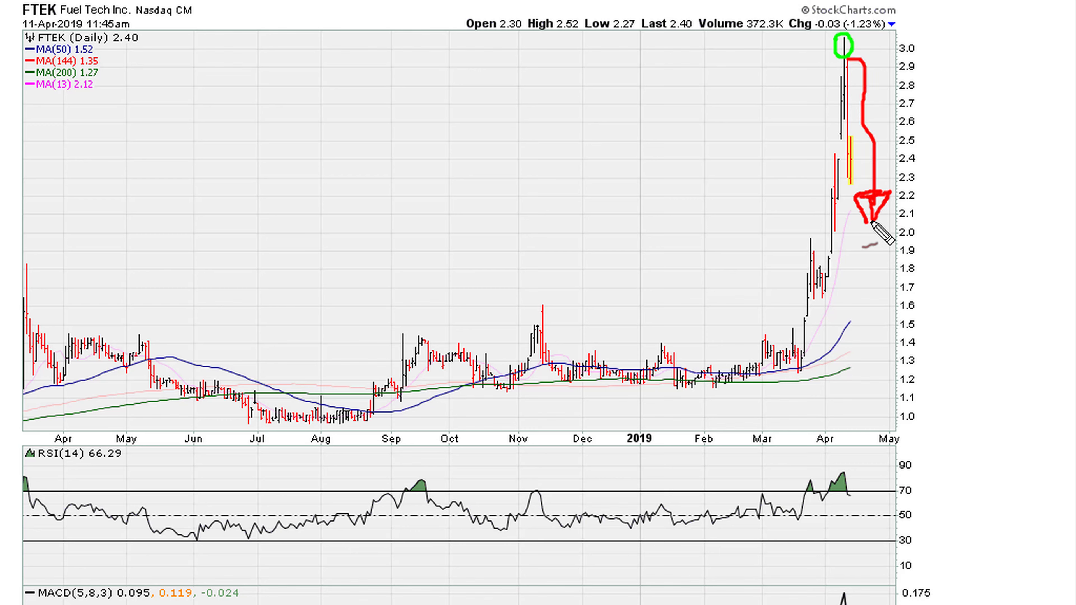
pyautogui.moveTo(844, 41)
pyautogui.mouseDown()
pyautogui.moveTo(868, 36)
pyautogui.moveTo(843, 52)
pyautogui.moveTo(852, 34)
pyautogui.moveTo(866, 47)
pyautogui.mouseUp()
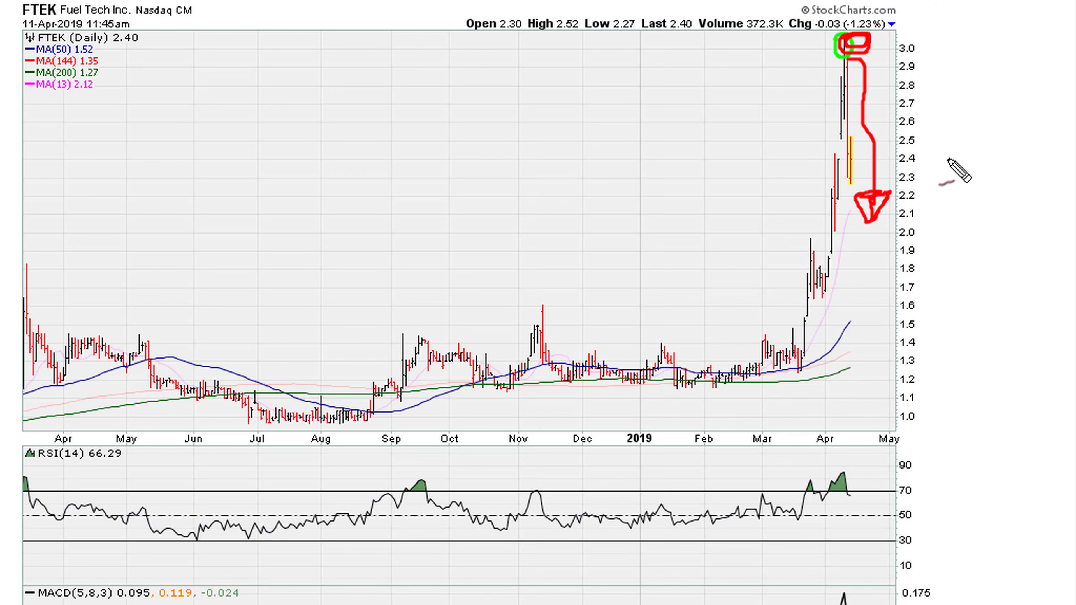
pyautogui.moveTo(869, 43)
pyautogui.mouseDown()
pyautogui.moveTo(899, 89)
pyautogui.moveTo(864, 101)
pyautogui.moveTo(868, 63)
pyautogui.mouseUp()
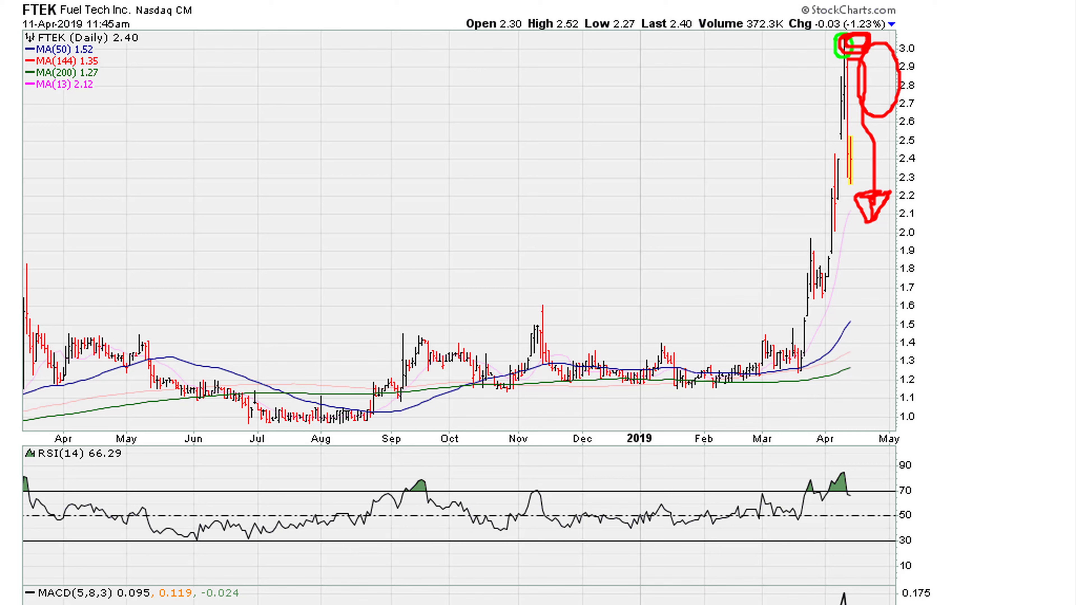
pyautogui.press('Escape')
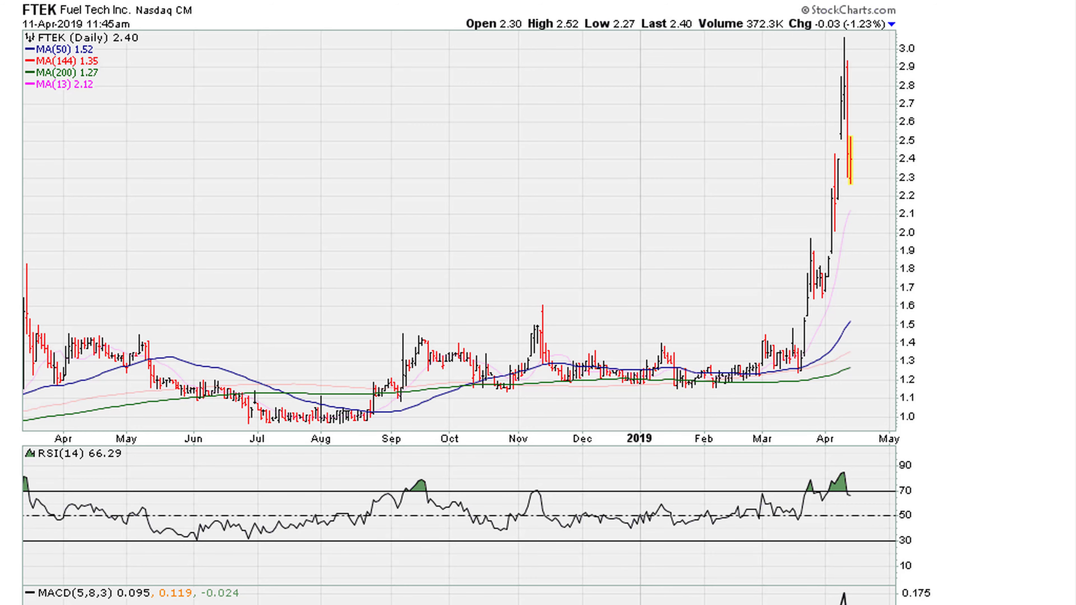
pyautogui.press('Right')
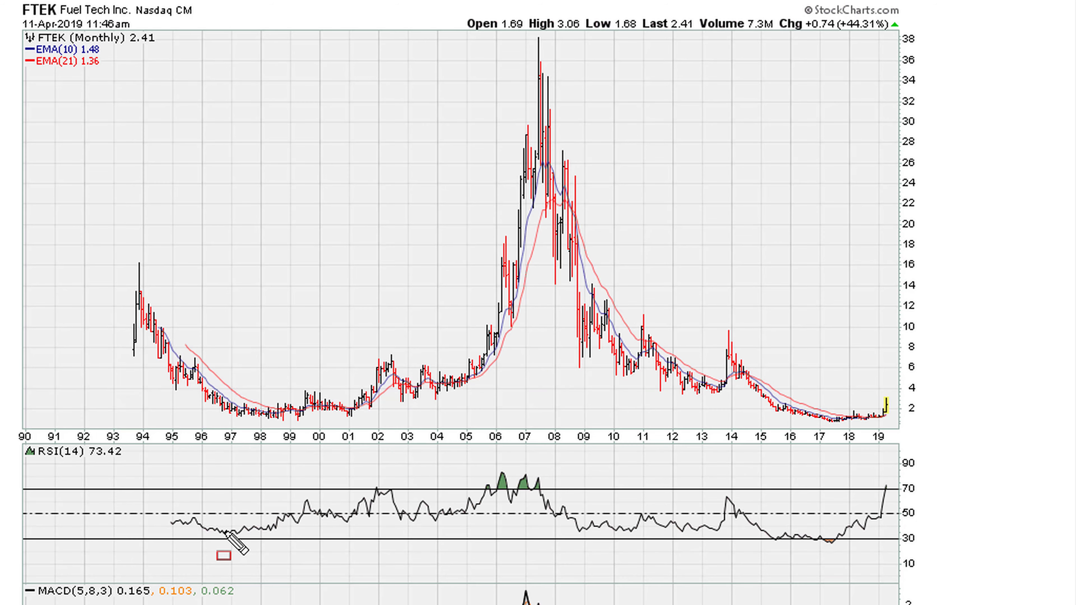
# Step: Red-mark the 1997, 2004, 2008 RSI lows, draw a trendline through them, and arrow the 2008 peaks
pyautogui.moveTo(227, 530); pyautogui.dragTo(244, 537)
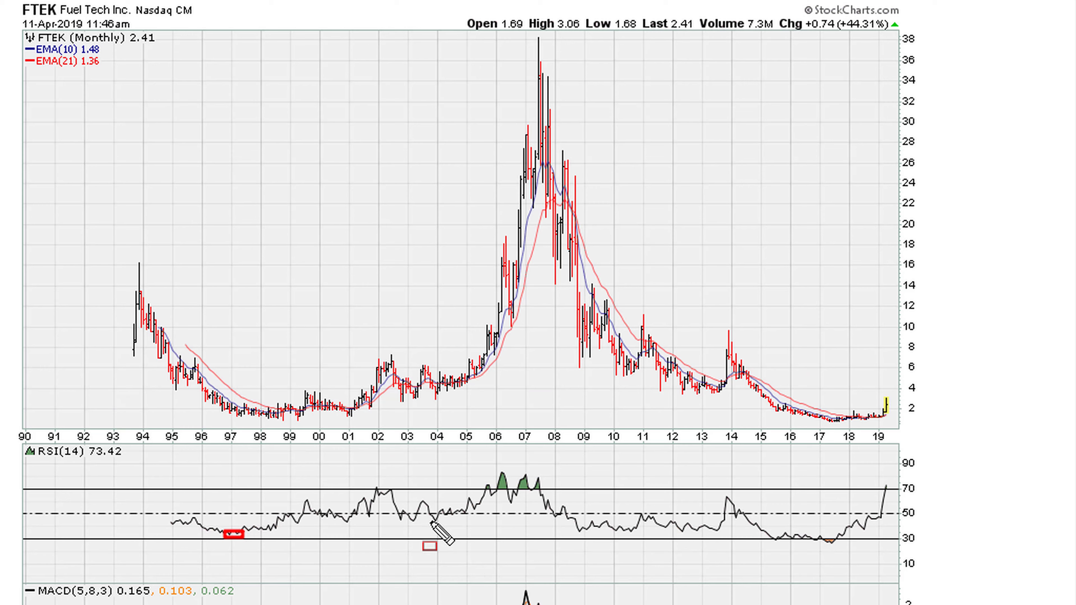
pyautogui.moveTo(428, 521); pyautogui.dragTo(446, 521)
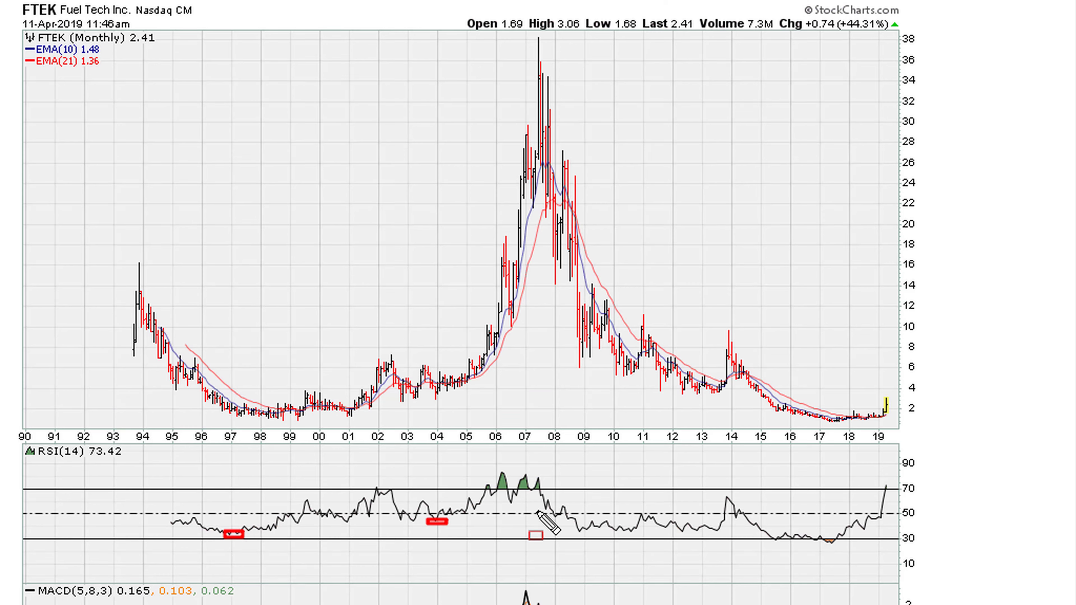
pyautogui.moveTo(542, 508); pyautogui.dragTo(550, 510)
pyautogui.moveTo(234, 535)
pyautogui.mouseDown()
pyautogui.moveTo(803, 523)
pyautogui.moveTo(851, 477)
pyautogui.moveTo(923, 484)
pyautogui.mouseUp()
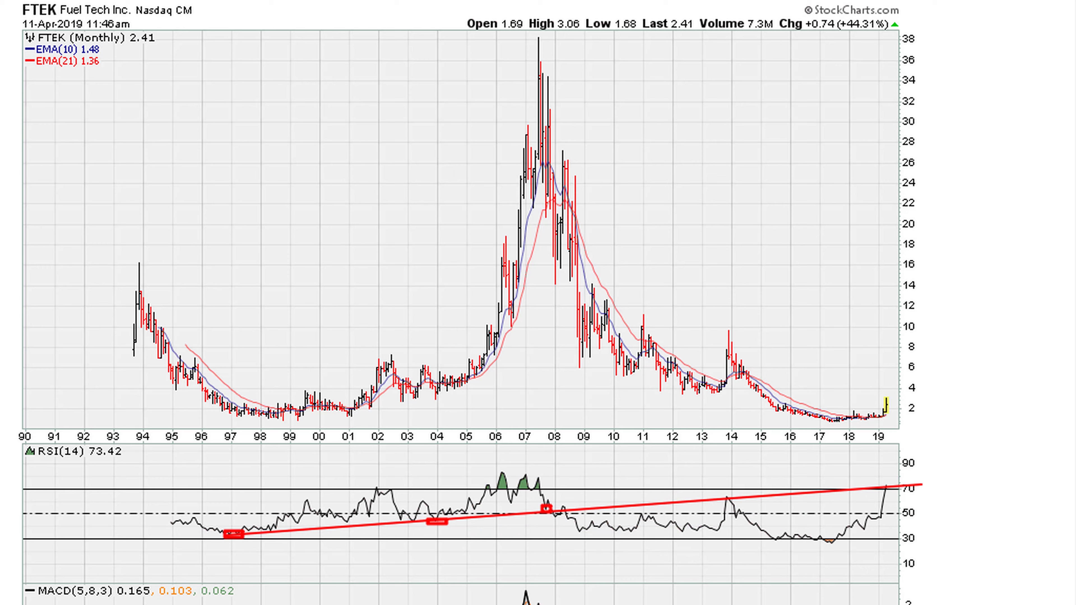
pyautogui.moveTo(572, 455); pyautogui.dragTo(552, 506)
pyautogui.moveTo(585, 85); pyautogui.dragTo(549, 125)
# Step: Box the 2008 RSI touch and 2008 price bar in blue, with a blue arrow at the price
pyautogui.moveTo(565, 536); pyautogui.dragTo(578, 544)
pyautogui.moveTo(558, 503); pyautogui.dragTo(571, 516)
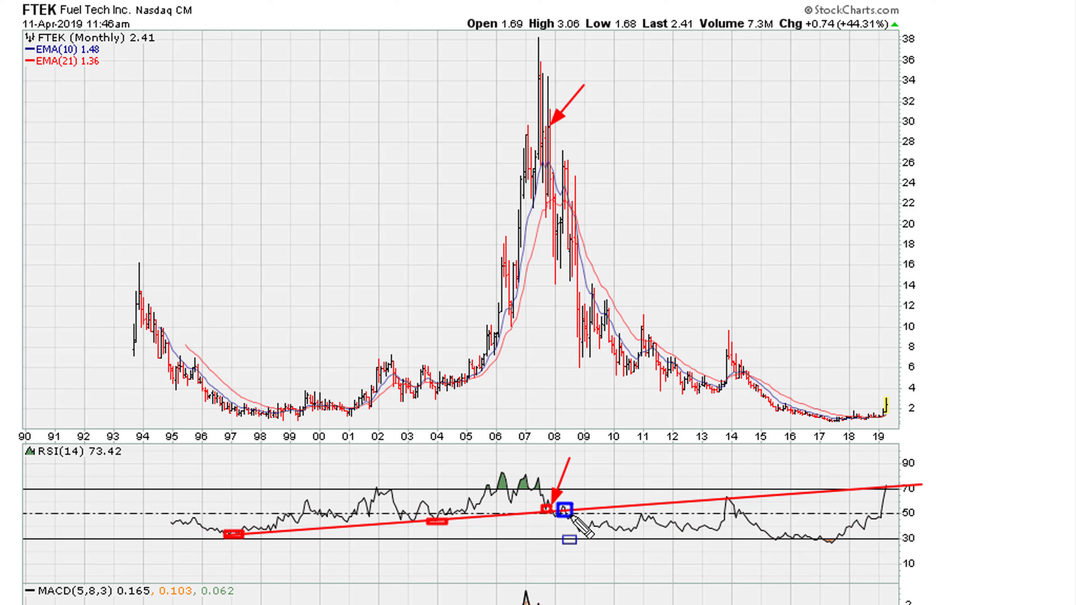
pyautogui.moveTo(559, 161); pyautogui.dragTo(571, 173)
pyautogui.moveTo(599, 137); pyautogui.dragTo(570, 161)
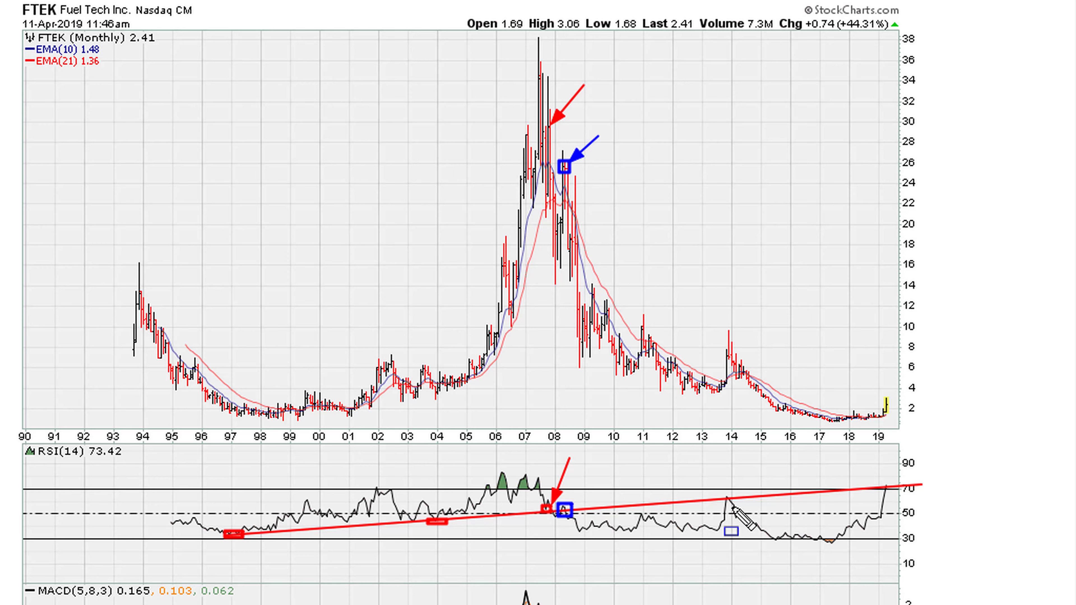
# Step: Blue-box the 2014 RSI and price peaks with an arrow, then box the latest RSI near 70
pyautogui.moveTo(720, 493); pyautogui.dragTo(741, 509)
pyautogui.moveTo(722, 349); pyautogui.dragTo(740, 363)
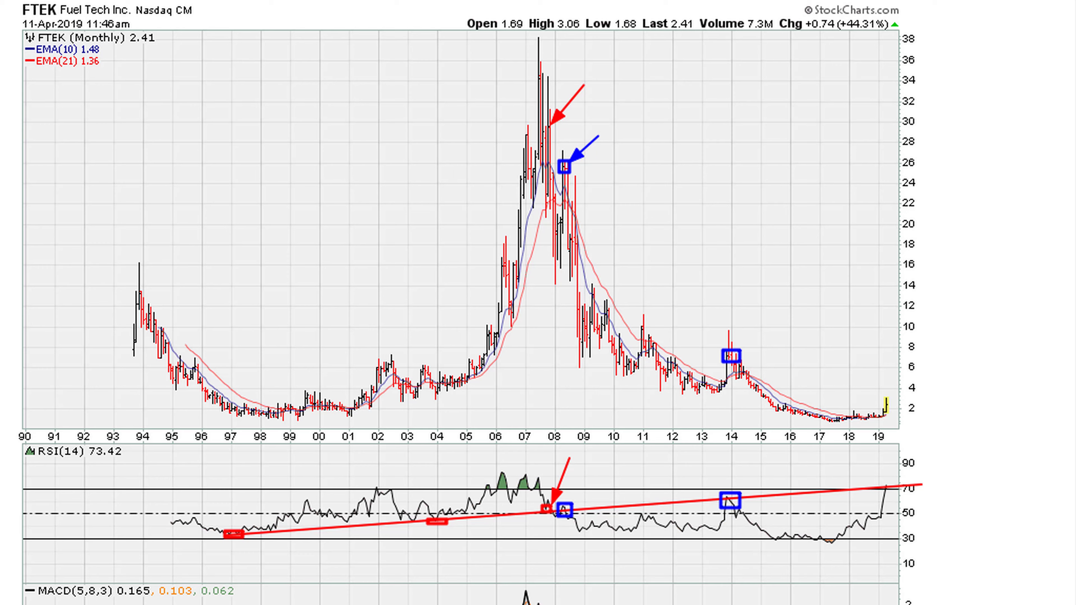
pyautogui.moveTo(758, 328); pyautogui.dragTo(733, 351)
pyautogui.moveTo(877, 476); pyautogui.dragTo(899, 499)
pyautogui.moveTo(888, 486); pyautogui.dragTo(895, 507)
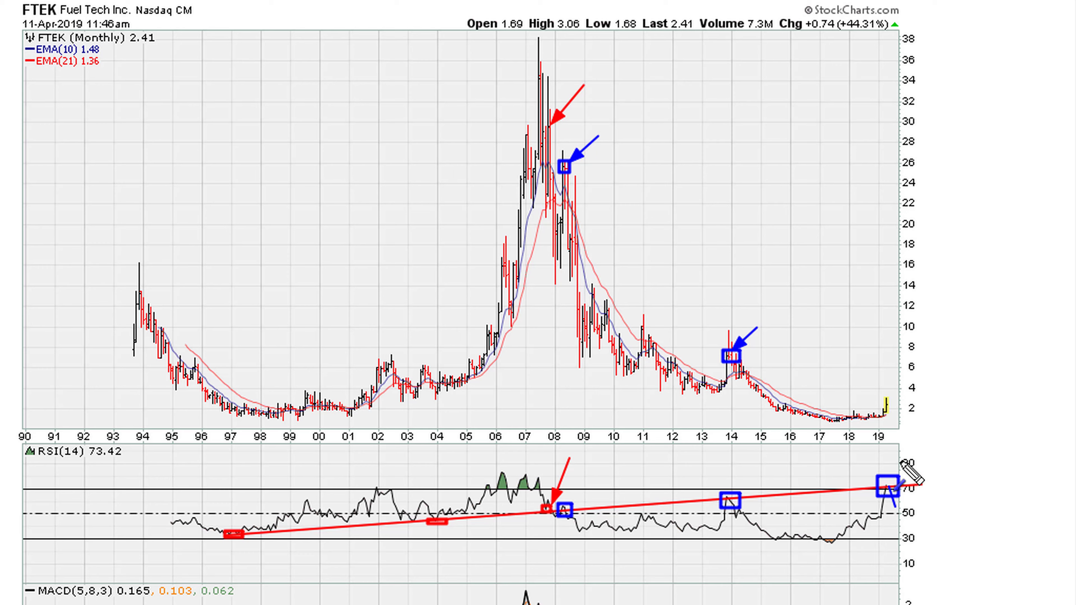
# Step: Add a blue arrow into the latest RSI box and a red down arrow beside prices, undoing stray strokes
pyautogui.moveTo(905, 453); pyautogui.dragTo(892, 484)
pyautogui.moveTo(935, 321)
pyautogui.mouseDown()
pyautogui.moveTo(950, 411)
pyautogui.moveTo(938, 394)
pyautogui.moveTo(970, 391)
pyautogui.mouseUp()
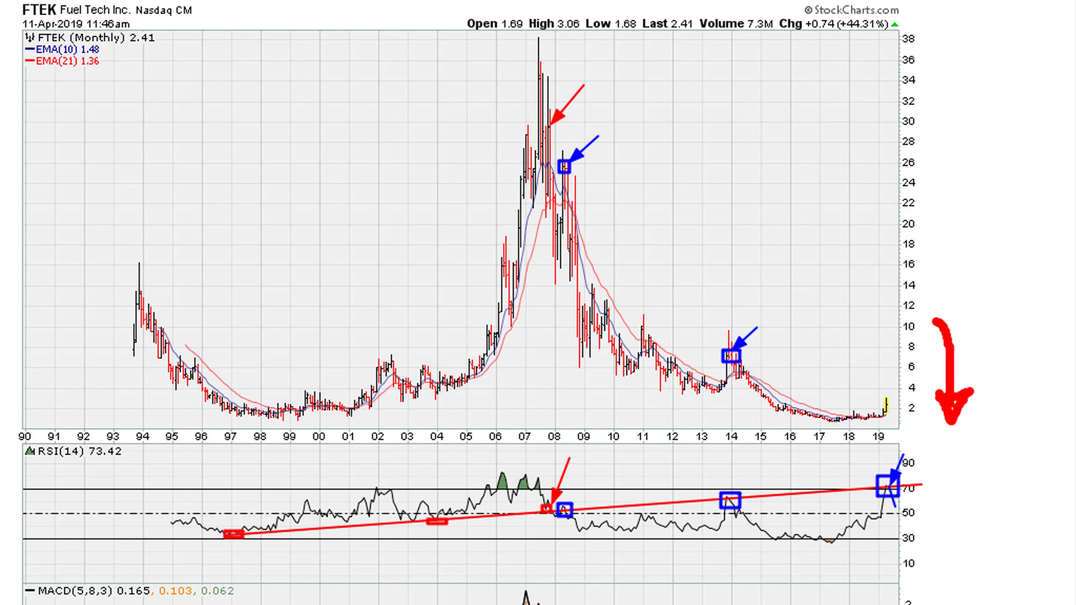
pyautogui.moveTo(659, 466); pyautogui.dragTo(674, 462)
pyautogui.hotkey('ctrl', 'z')
pyautogui.moveTo(439, 346); pyautogui.dragTo(456, 342)
pyautogui.hotkey('ctrl', 'z')
pyautogui.moveTo(462, 443); pyautogui.dragTo(479, 440)
pyautogui.hotkey('ctrl', 'z')
# Step: Add blue arrows to the 2008 and 2014 RSI boxes, double the 2008 peak arrow, and arrow the latest RSI box again
pyautogui.moveTo(596, 473)
pyautogui.mouseDown()
pyautogui.moveTo(565, 508)
pyautogui.moveTo(578, 501)
pyautogui.mouseUp()
pyautogui.moveTo(606, 136); pyautogui.dragTo(568, 167)
pyautogui.moveTo(750, 475); pyautogui.dragTo(740, 491)
pyautogui.moveTo(757, 327); pyautogui.dragTo(765, 323)
pyautogui.hotkey('ctrl', 'z')
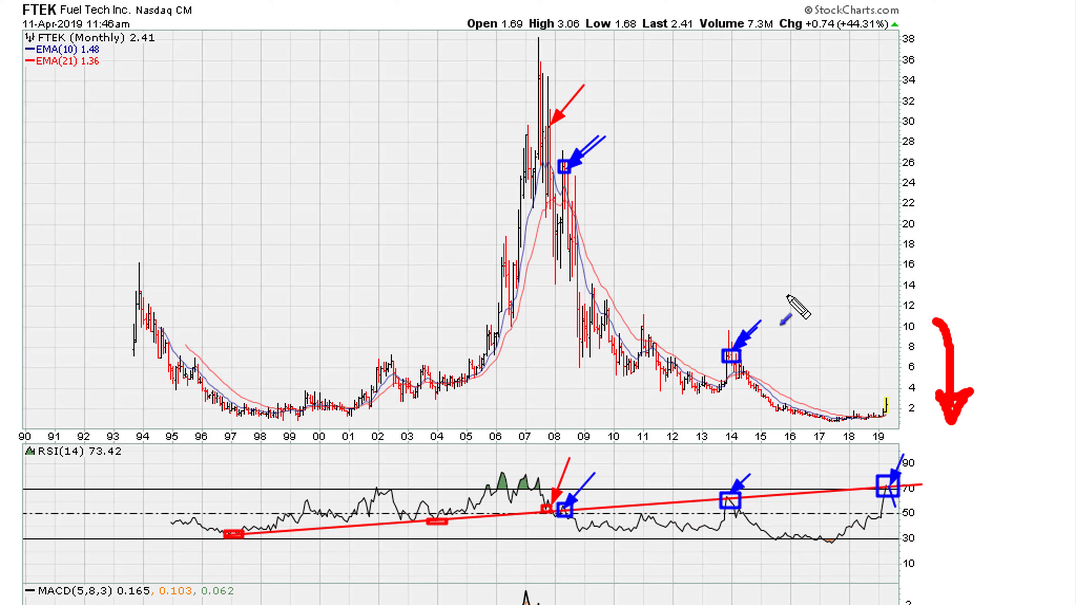
pyautogui.hotkey('ctrl', 'z')
pyautogui.moveTo(877, 454); pyautogui.dragTo(889, 486)
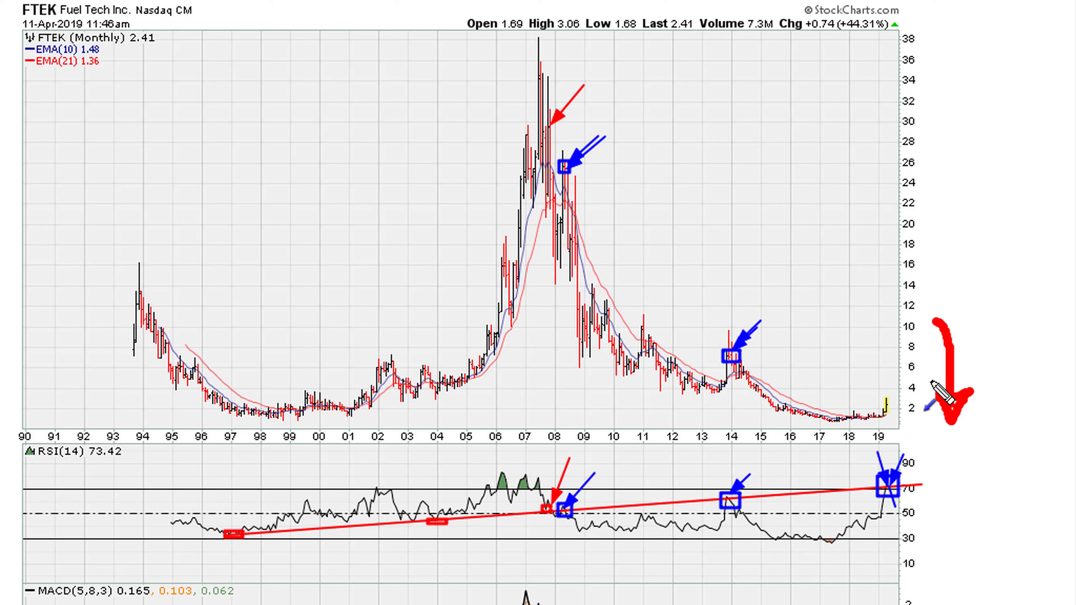